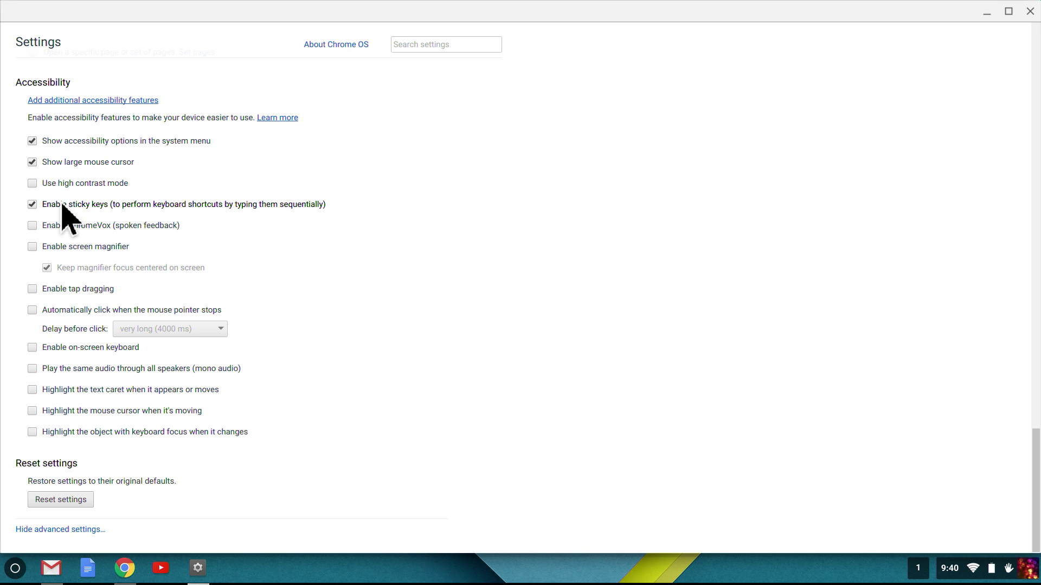
Step: Latch the Alt and Ctrl modifiers with sticky keys and release both
{"action": "key", "text": "alt"}
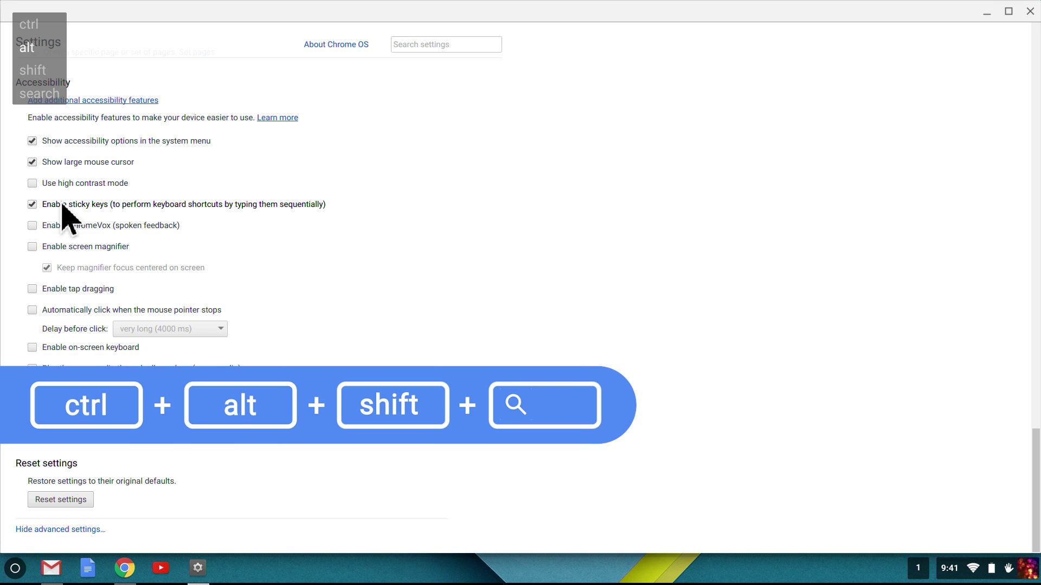
{"action": "key", "text": "ctrl"}
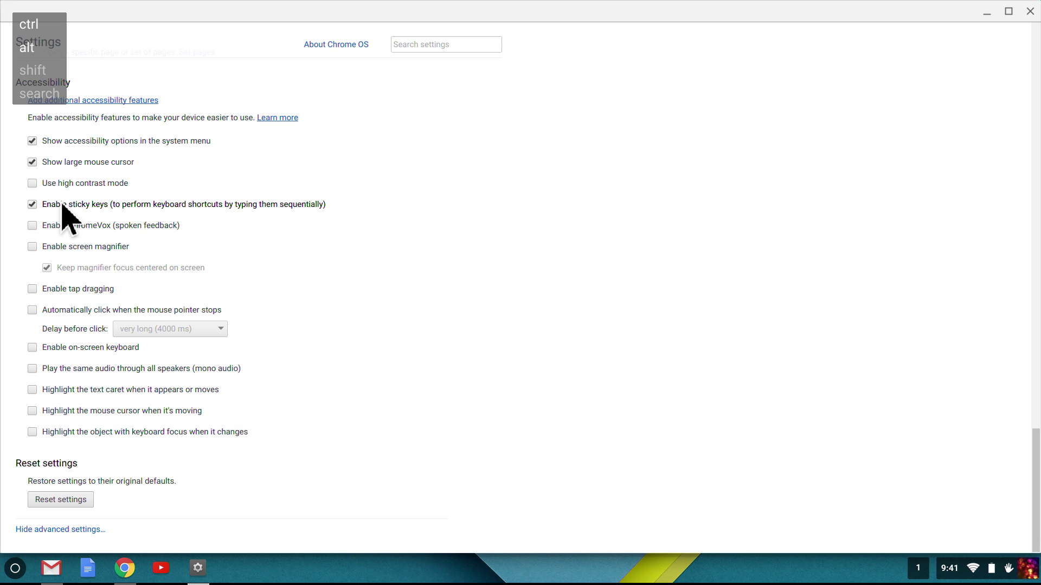
{"action": "key", "text": "ctrl"}
{"action": "key", "text": "alt"}
{"action": "key", "text": "alt"}
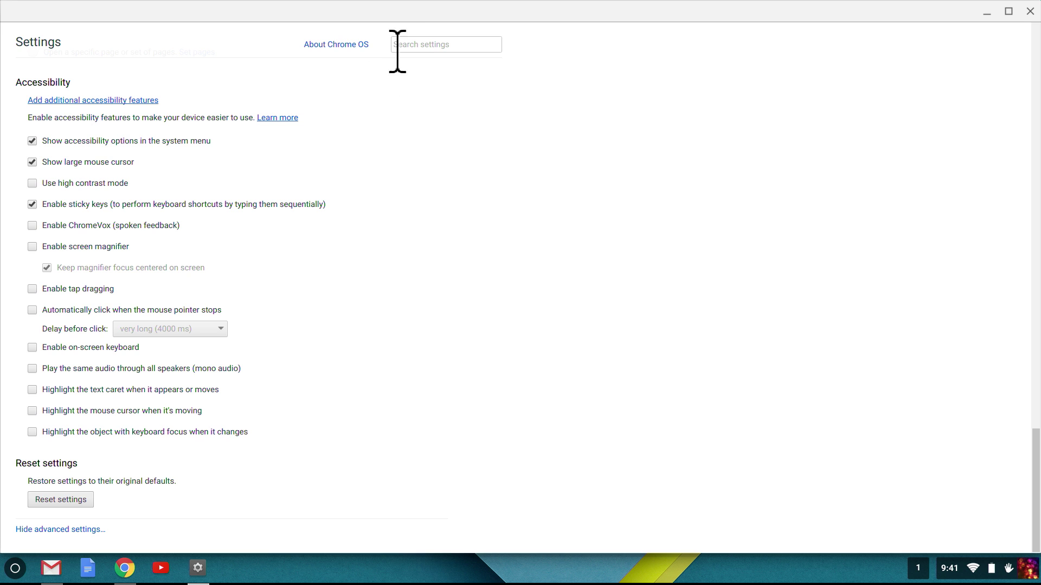
Step: Search the settings for "KEYS" in capitals with Shift locked through sticky keys, and release the lock
{"action": "left_click", "coordinate": [433, 39]}
{"action": "key", "text": "shift"}
{"action": "key", "text": "shift"}
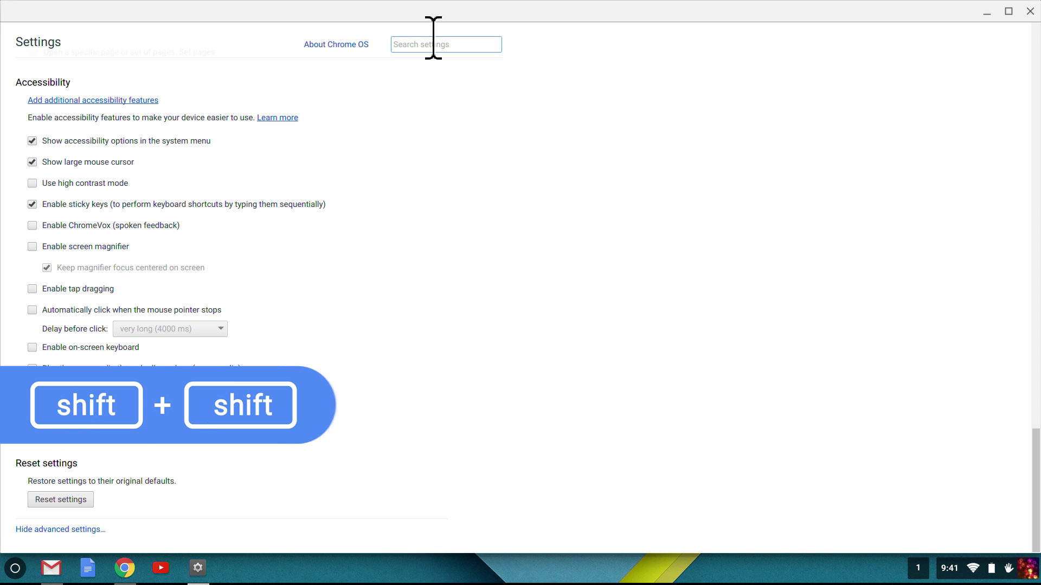
{"action": "key", "text": "shift"}
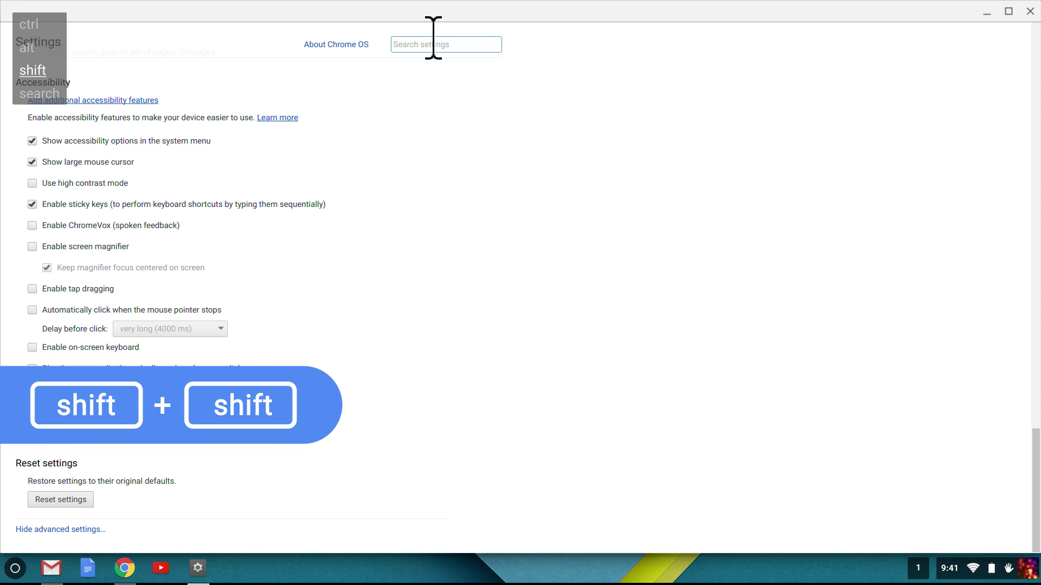
{"action": "type", "text": "KEYS"}
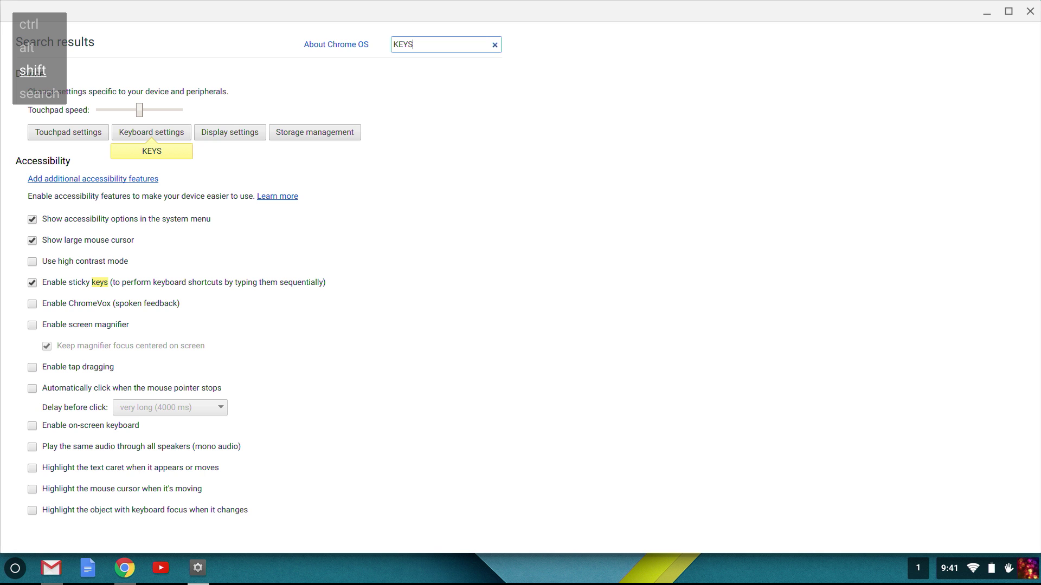
{"action": "key", "text": "shift"}
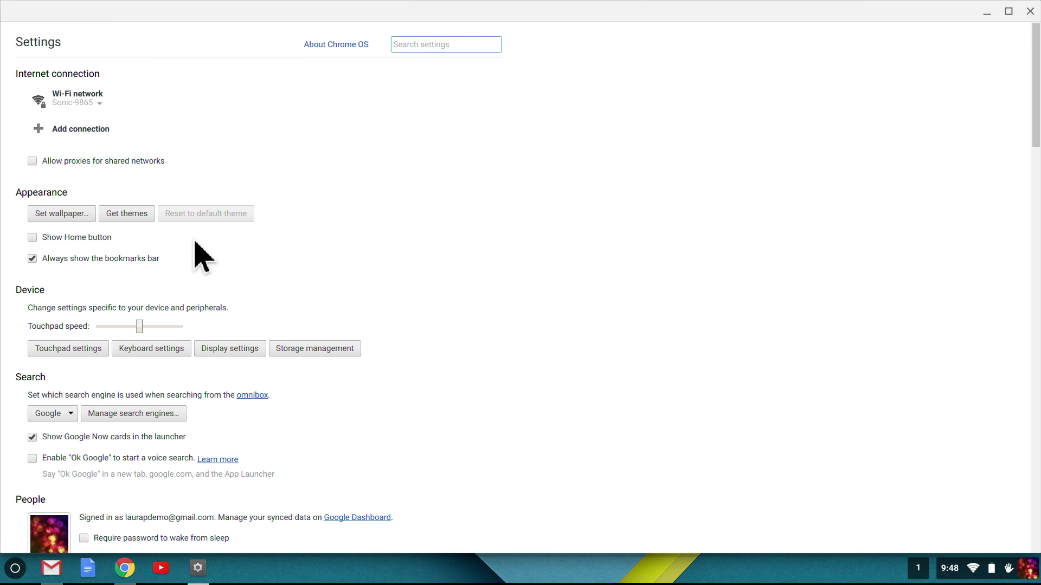
Step: Open the touchpad settings and accept them with tap-to-click enabled and Traditional scrolling selected
{"action": "left_click", "coordinate": [59, 350]}
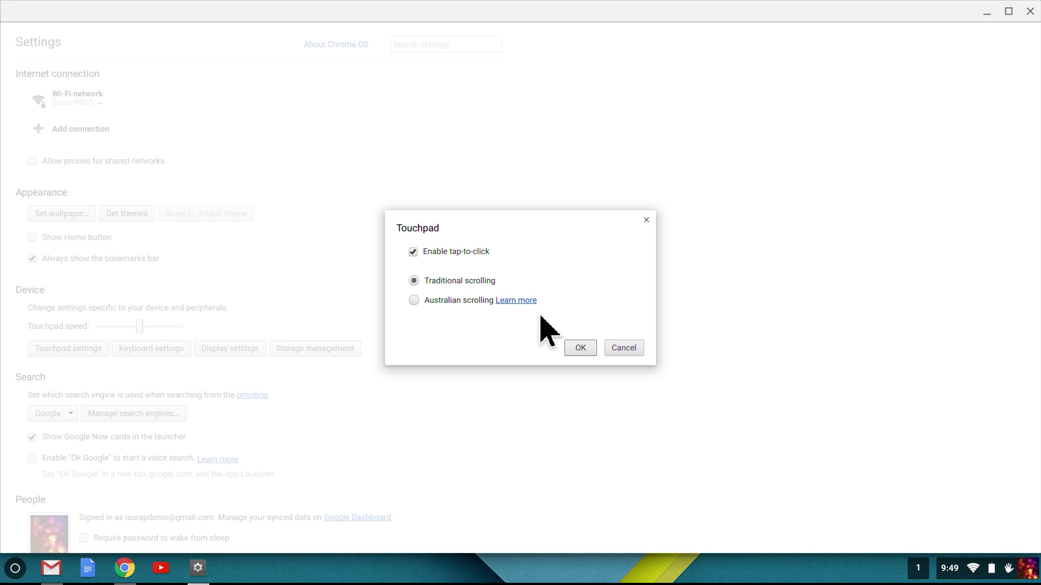
{"action": "left_click", "coordinate": [580, 349]}
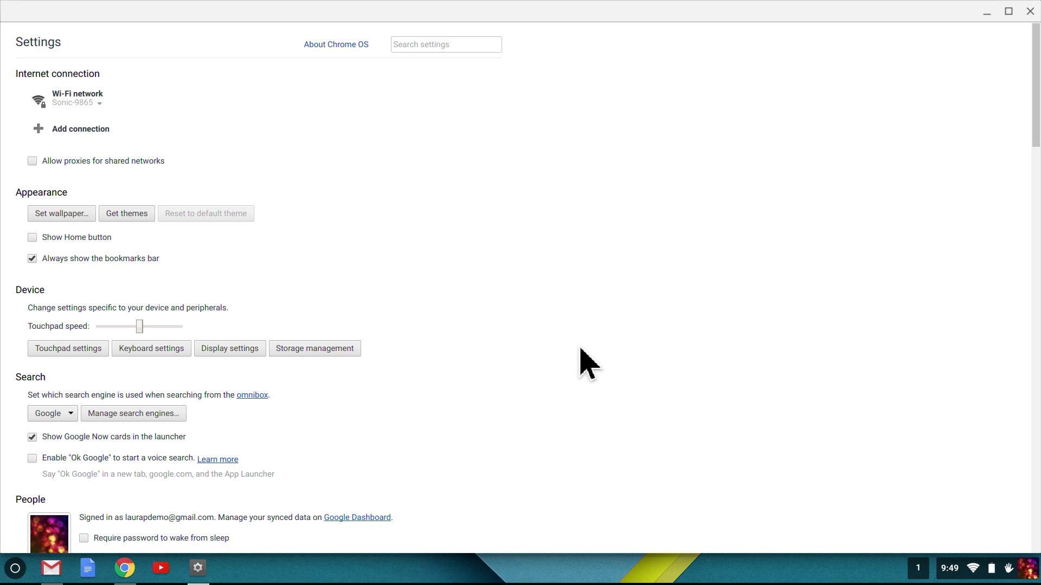
Step: Enable tap dragging in the accessibility settings and try moving the Gmail shortcut toward the Docs shortcut on the shelf
{"action": "scroll", "coordinate": [495, 460], "scroll_direction": "down", "scroll_amount": 10}
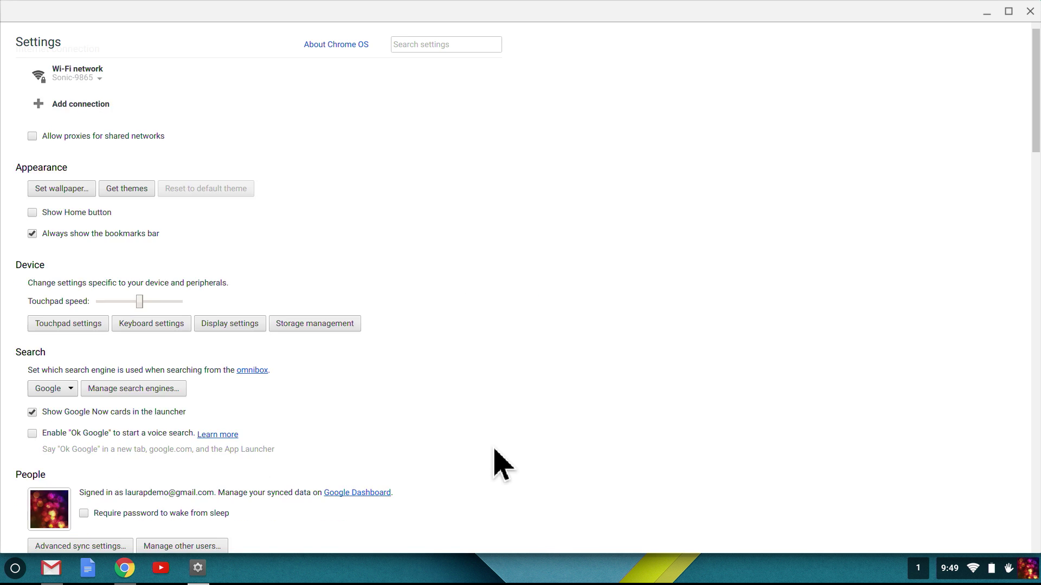
{"action": "scroll", "coordinate": [495, 460], "scroll_direction": "down", "scroll_amount": 10}
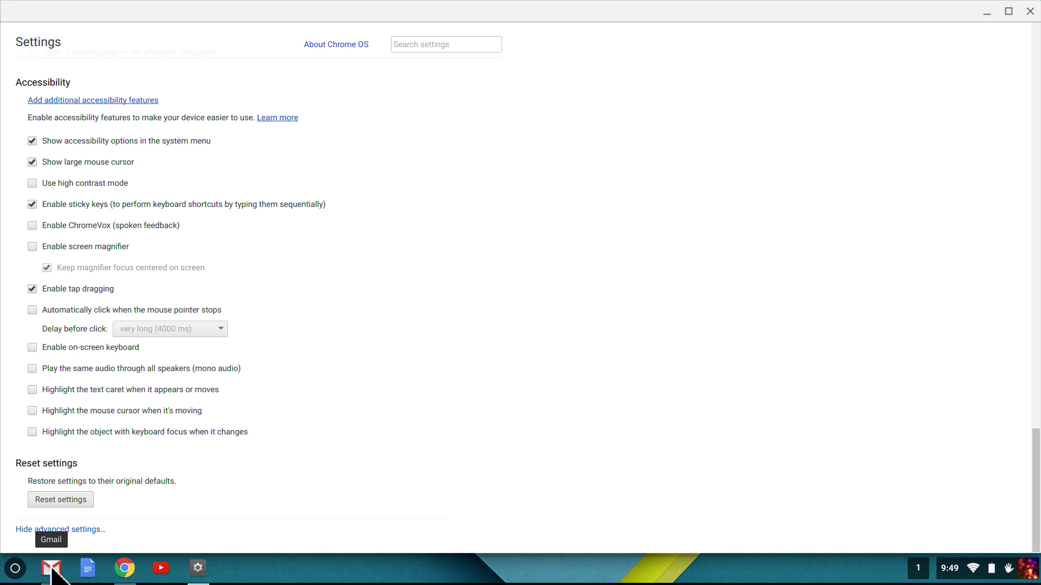
{"action": "left_click_drag", "start_coordinate": [52, 566], "coordinate": [84, 568]}
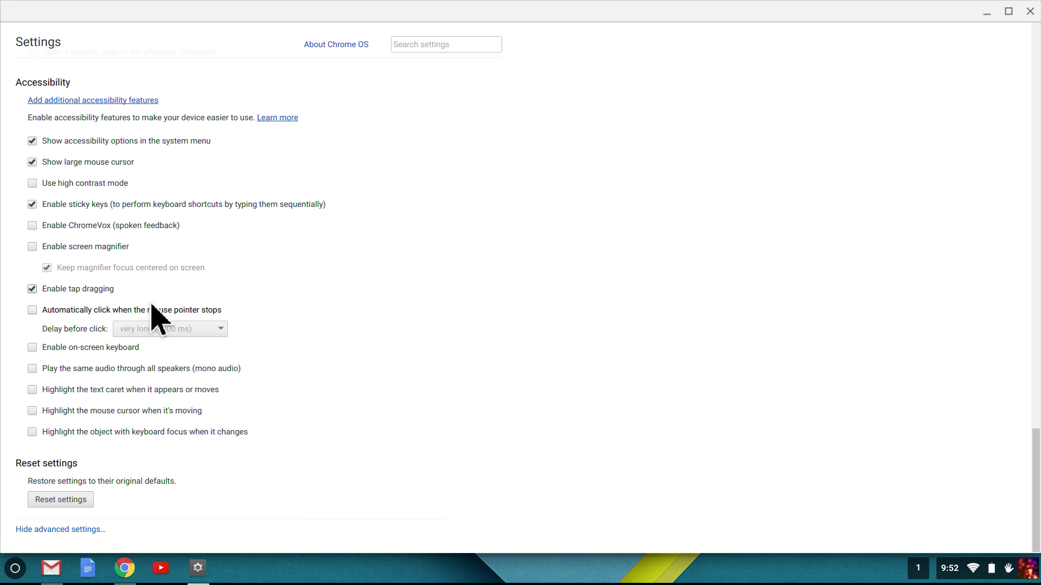
Step: Enable automatic clicking when the mouse pointer stops, with the delay before click set to long (2000 ms)
{"action": "left_click", "coordinate": [32, 310]}
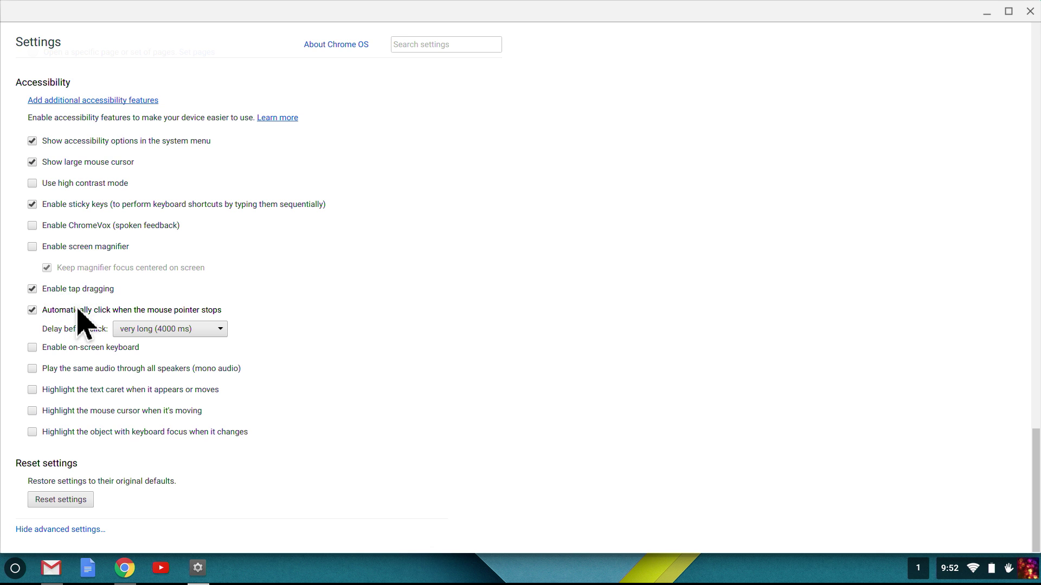
{"action": "left_click", "coordinate": [149, 330]}
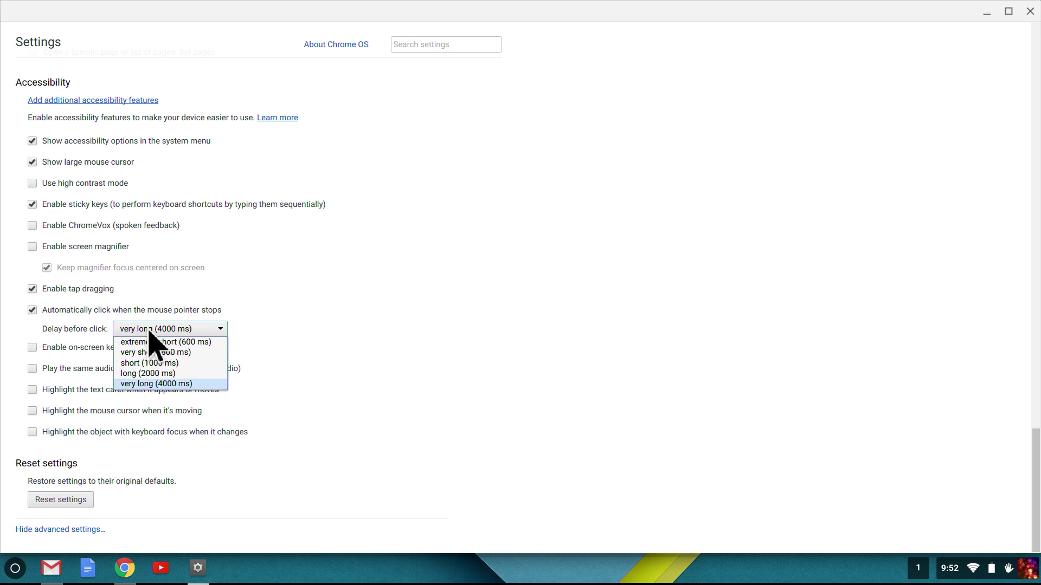
{"action": "left_click", "coordinate": [145, 374]}
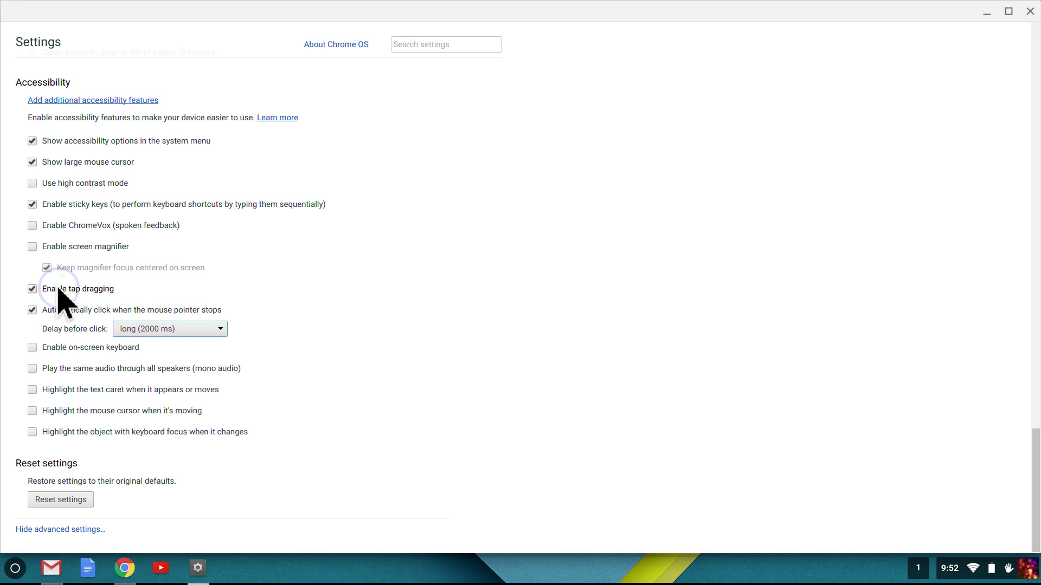
Step: Disable tap dragging, sticky keys and automatic clicking in the accessibility settings
{"action": "left_click", "coordinate": [33, 289]}
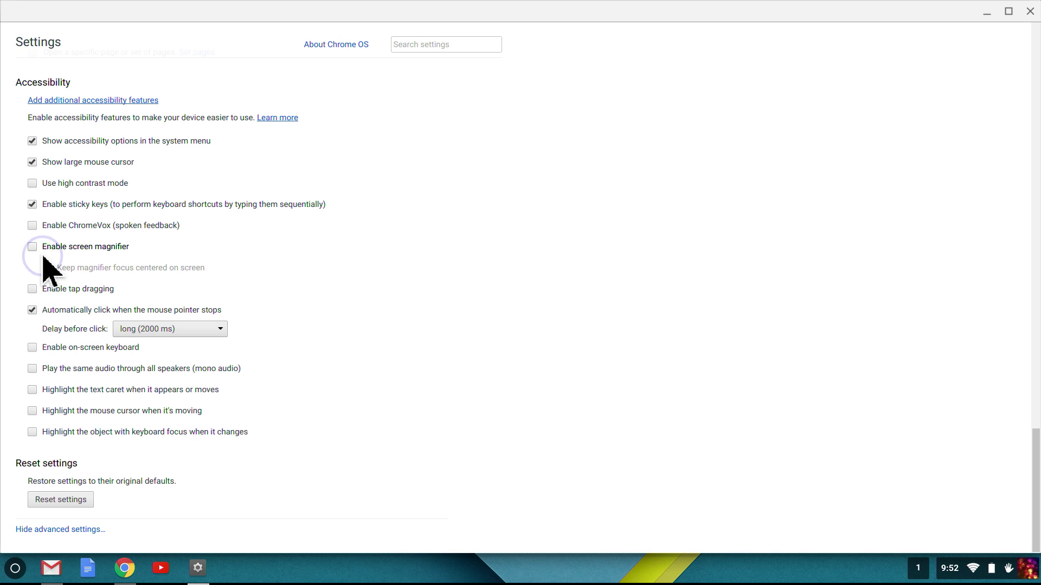
{"action": "left_click", "coordinate": [32, 204]}
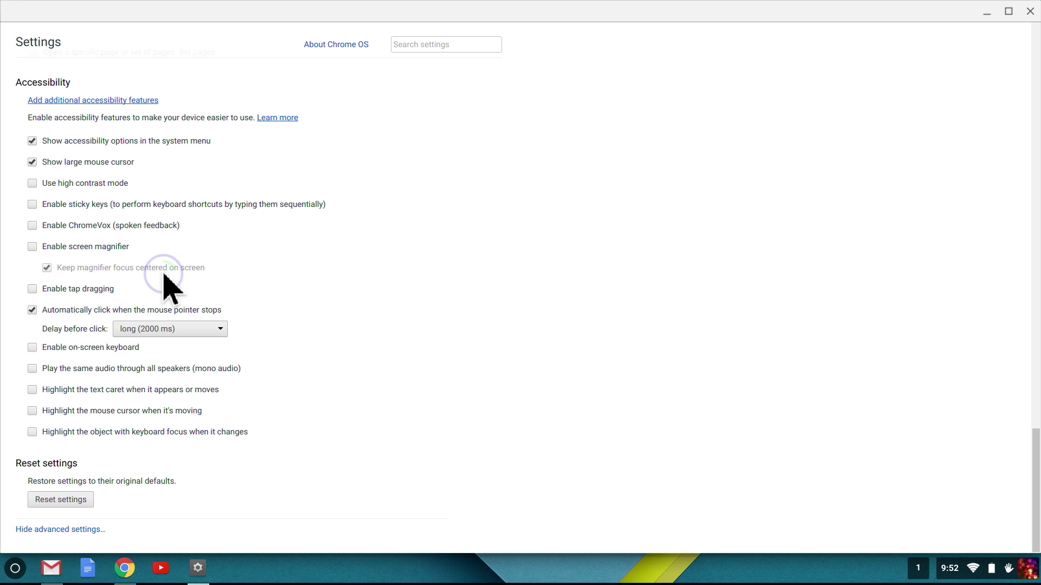
{"action": "left_click", "coordinate": [76, 312]}
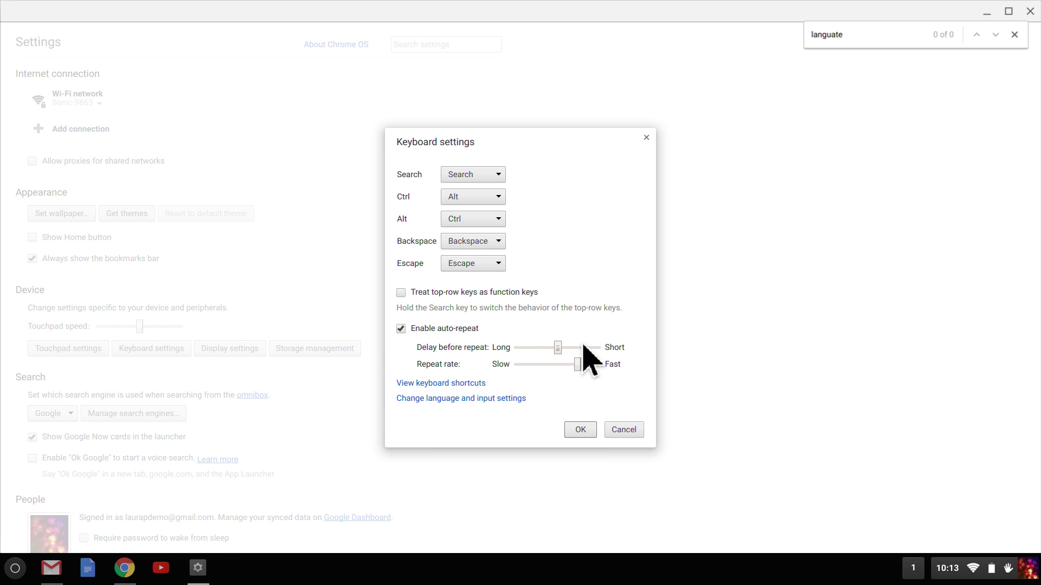
Step: Lengthen the delay before repeat and slow the repeat rate in the keyboard settings, and save with auto-repeat disabled
{"action": "left_click_drag", "start_coordinate": [559, 350], "coordinate": [547, 350]}
{"action": "left_click_drag", "start_coordinate": [576, 362], "coordinate": [564, 366]}
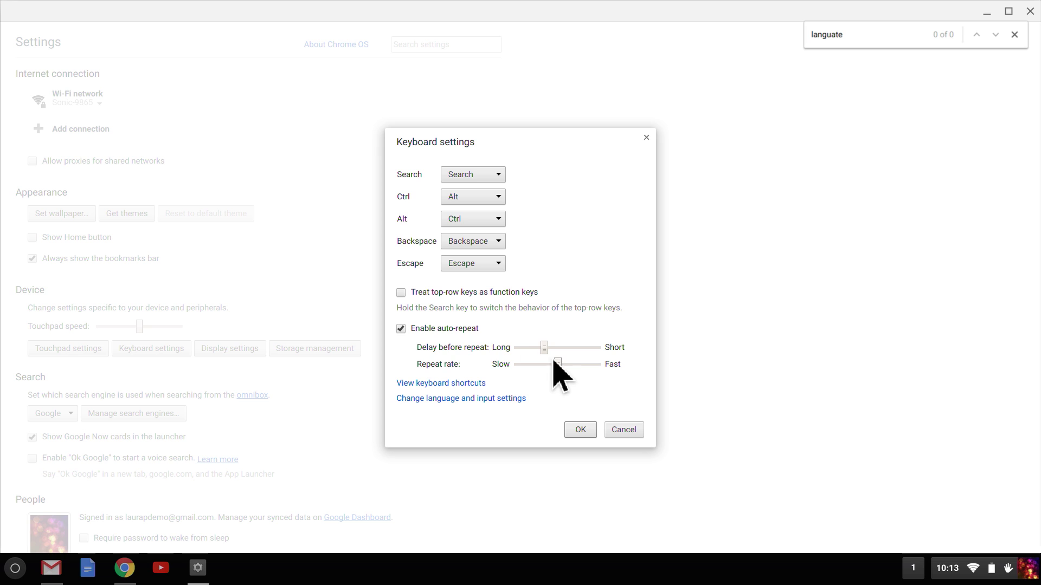
{"action": "left_click", "coordinate": [423, 331]}
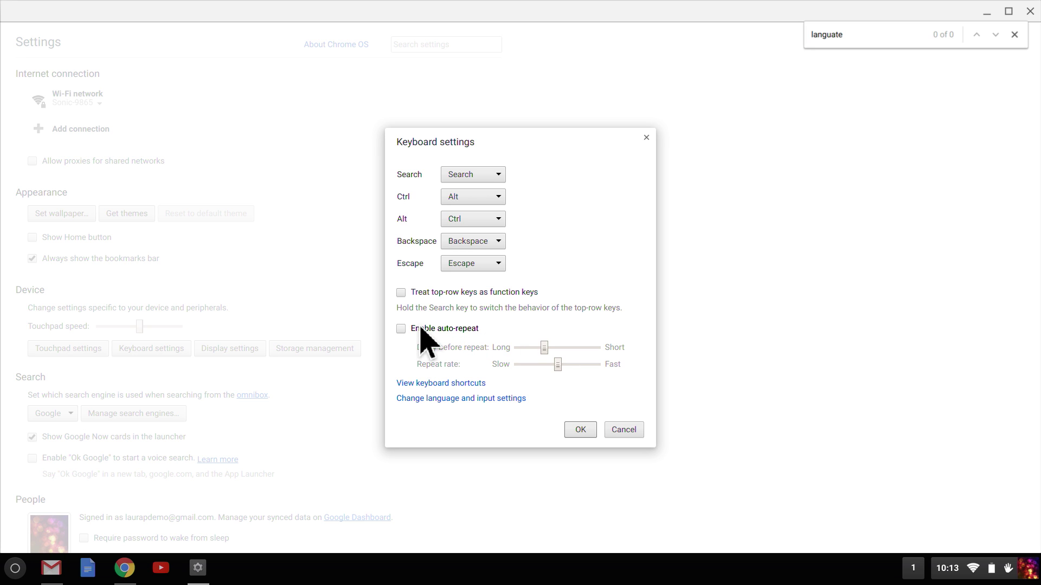
{"action": "left_click", "coordinate": [581, 429]}
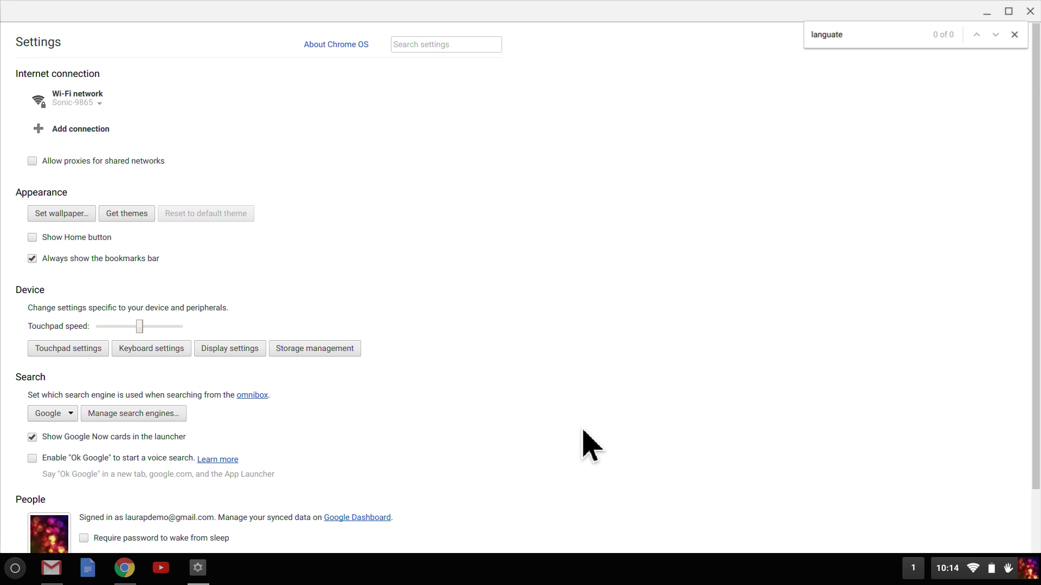
Step: Show the advanced settings, find "language" on the page and open the language and input settings
{"action": "scroll", "coordinate": [580, 434], "scroll_direction": "down", "scroll_amount": 3}
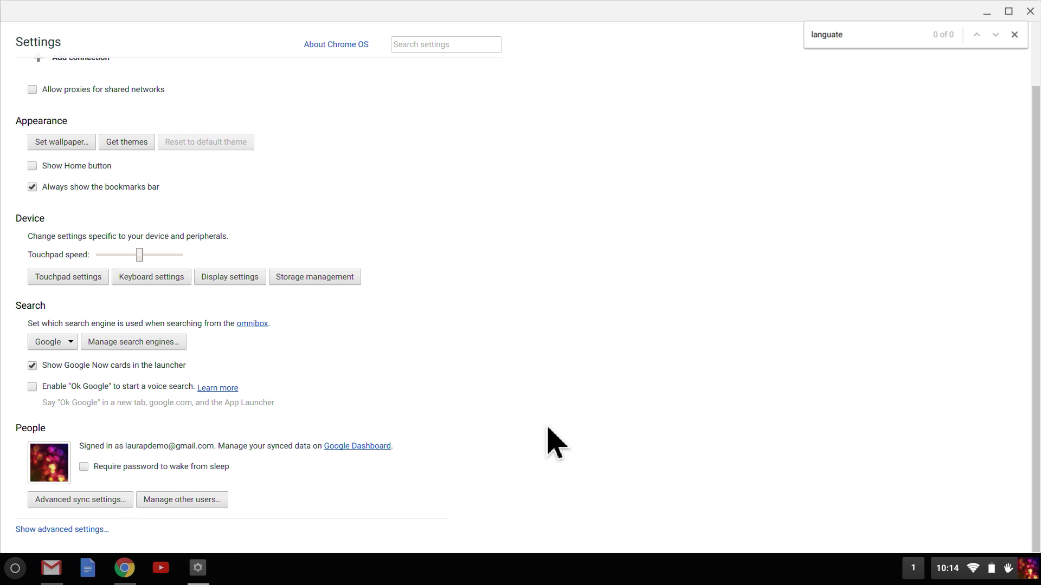
{"action": "left_click", "coordinate": [97, 529]}
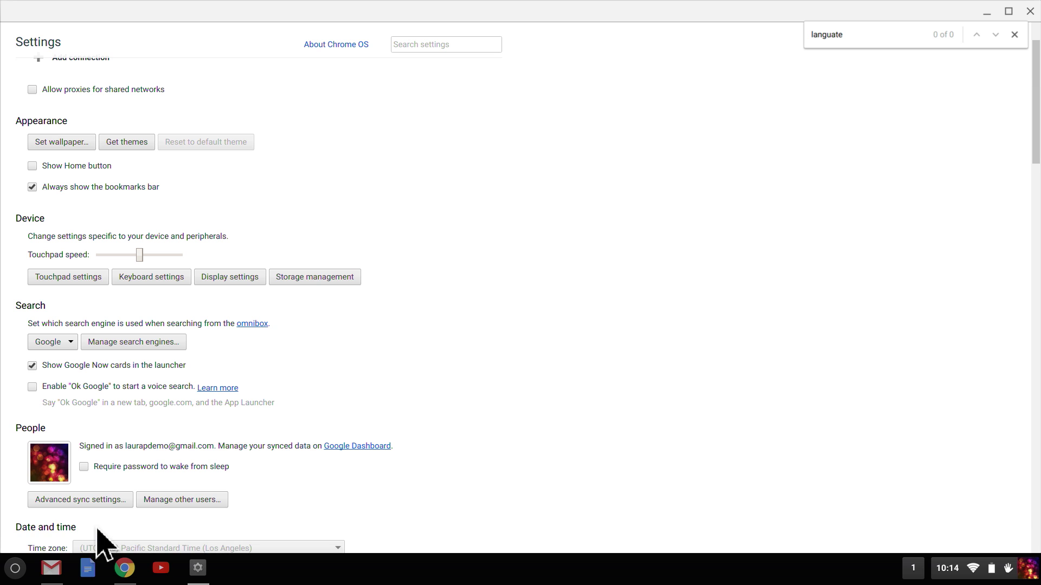
{"action": "key", "text": "BackSpace"}
{"action": "key", "text": "BackSpace"}
{"action": "type", "text": "ge"}
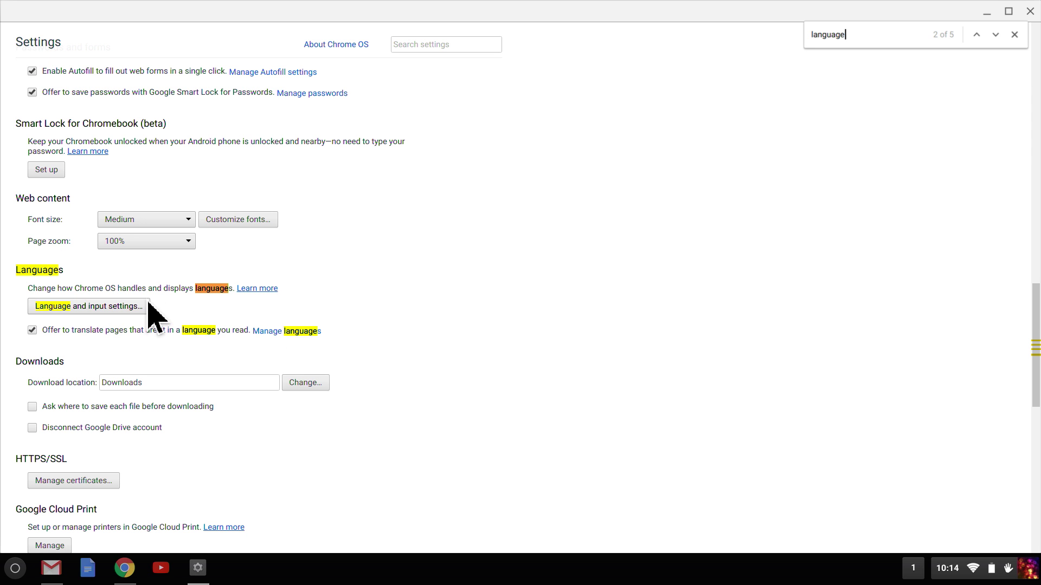
{"action": "left_click", "coordinate": [94, 307]}
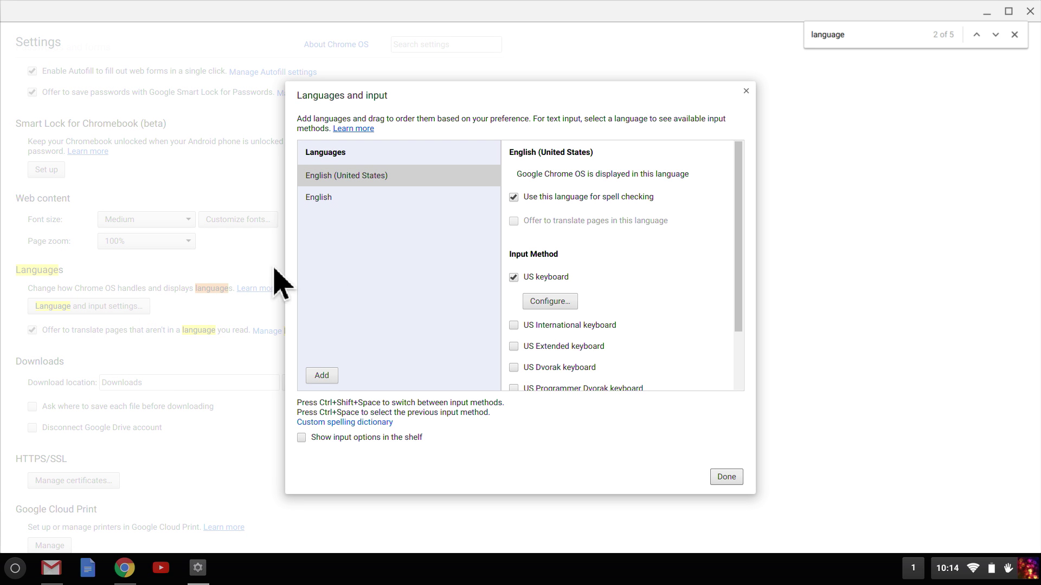
Step: Open the US keyboard's configuration and choose Aggressive auto-correction for the physical keyboard
{"action": "left_click", "coordinate": [546, 302]}
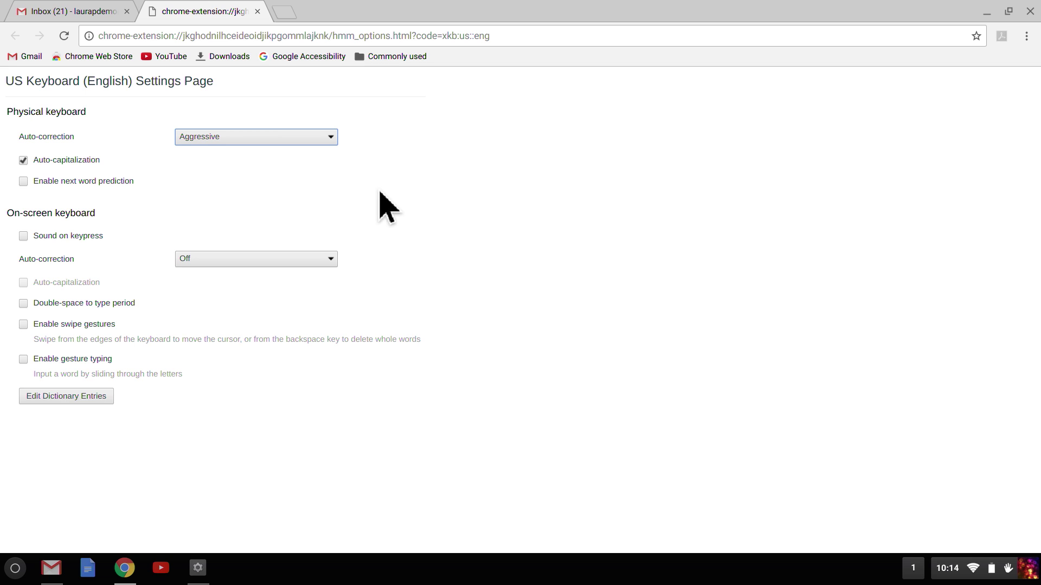
{"action": "left_click", "coordinate": [265, 137]}
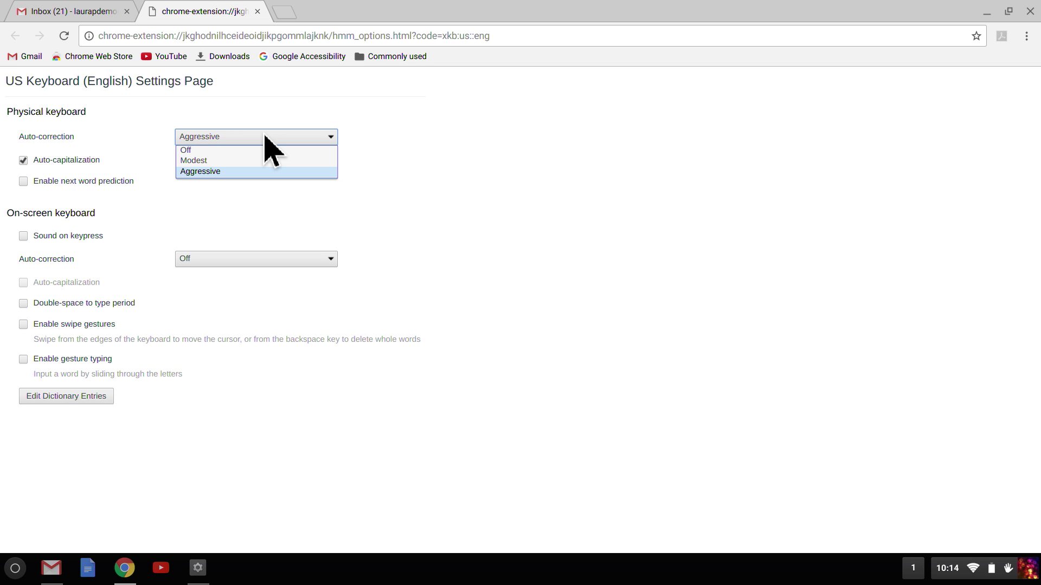
{"action": "left_click", "coordinate": [237, 172]}
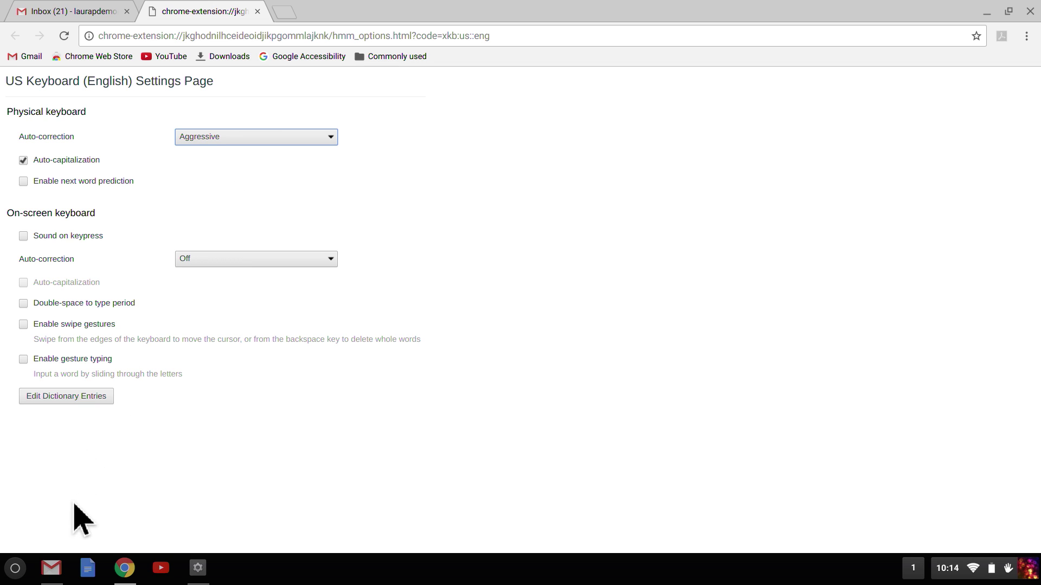
Step: Switch to Gmail and enter "test" in the body of the new message
{"action": "left_click", "coordinate": [49, 575]}
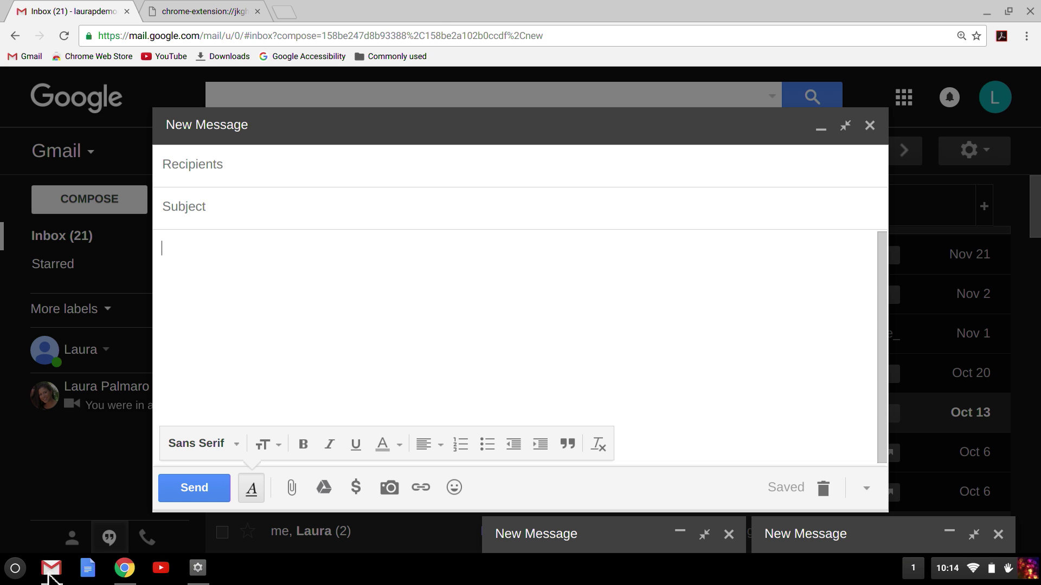
{"action": "type", "text": "t"}
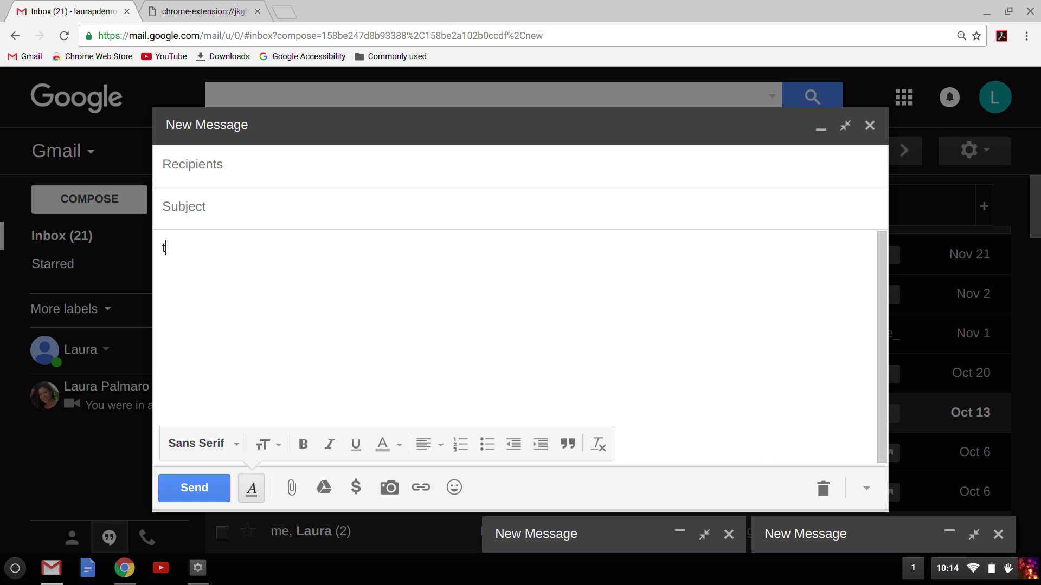
{"action": "type", "text": "est"}
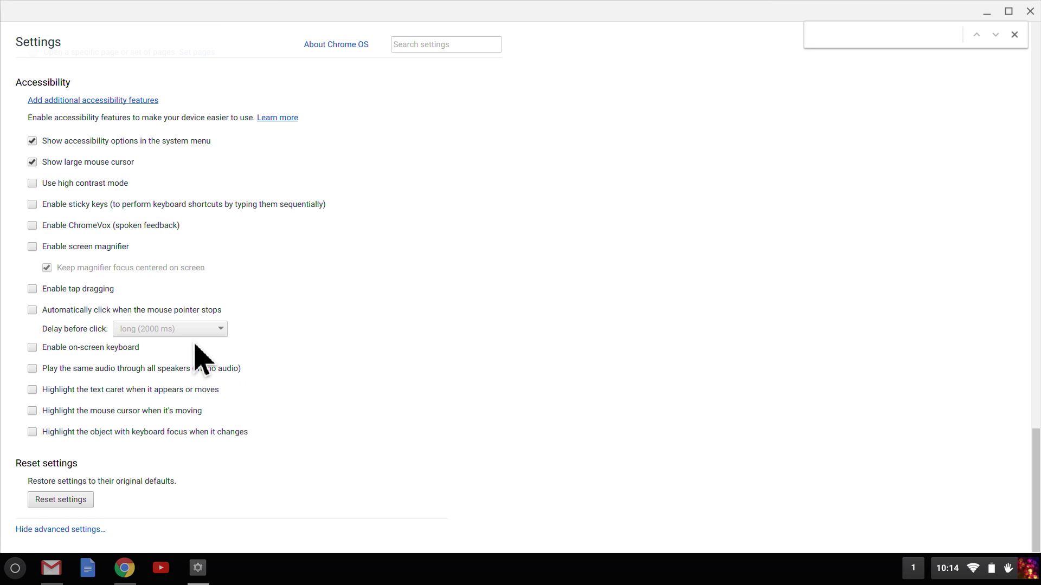
Step: Enable the on-screen keyboard in the accessibility settings and use it to enter "key" in the settings search
{"action": "left_click", "coordinate": [106, 343]}
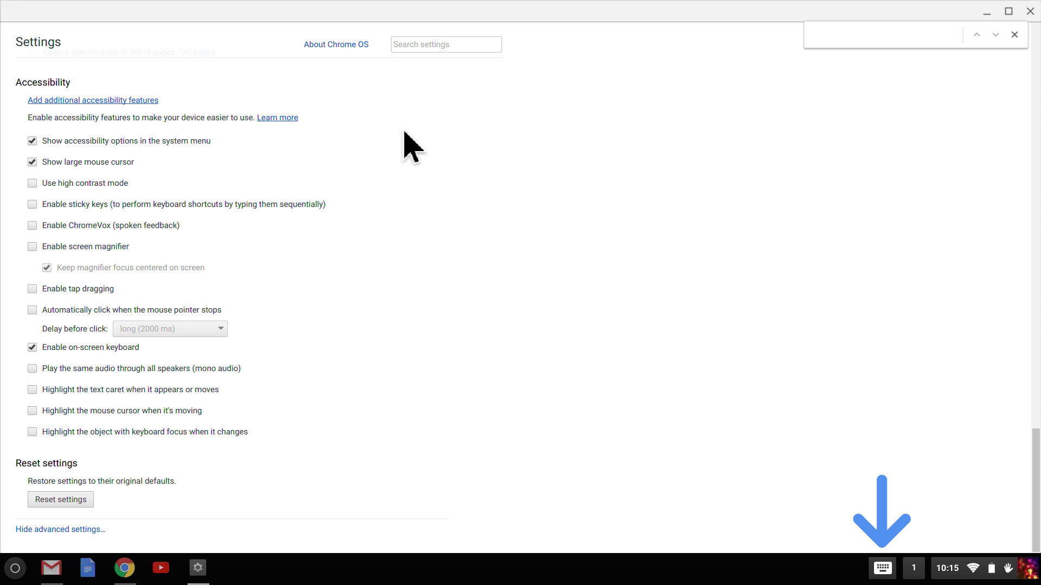
{"action": "left_click", "coordinate": [456, 44]}
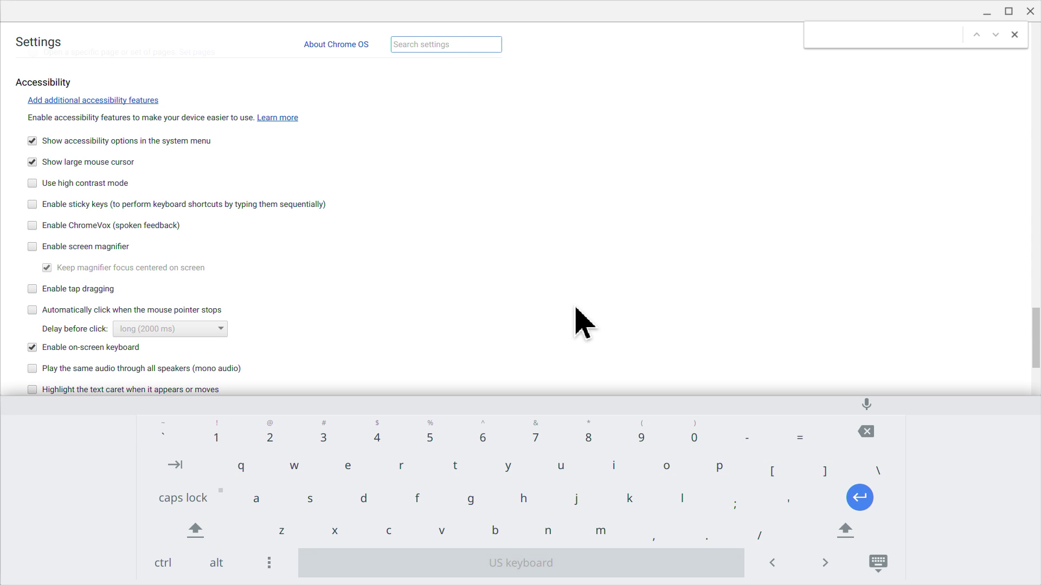
{"action": "left_click", "coordinate": [628, 500]}
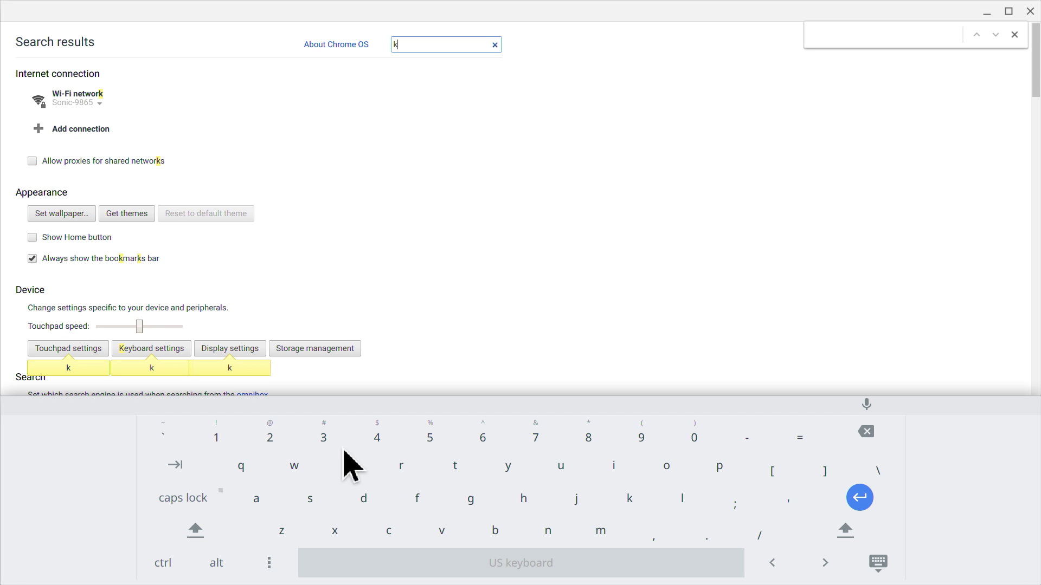
{"action": "left_click", "coordinate": [347, 466]}
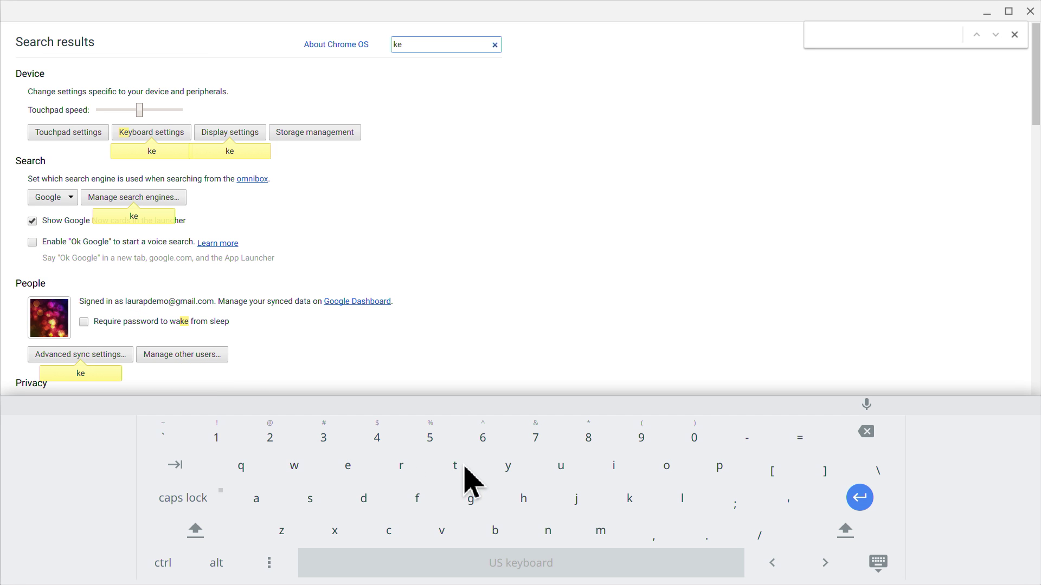
{"action": "left_click", "coordinate": [504, 467]}
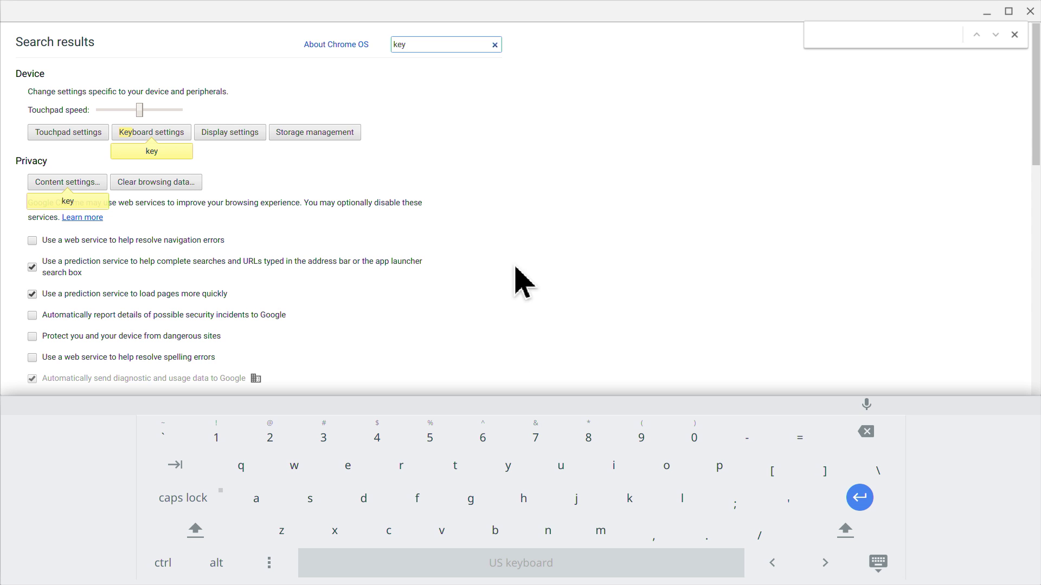
Step: Replace the settings search with "language" and open the language and input settings
{"action": "left_click", "coordinate": [494, 44]}
{"action": "type", "text": "language"}
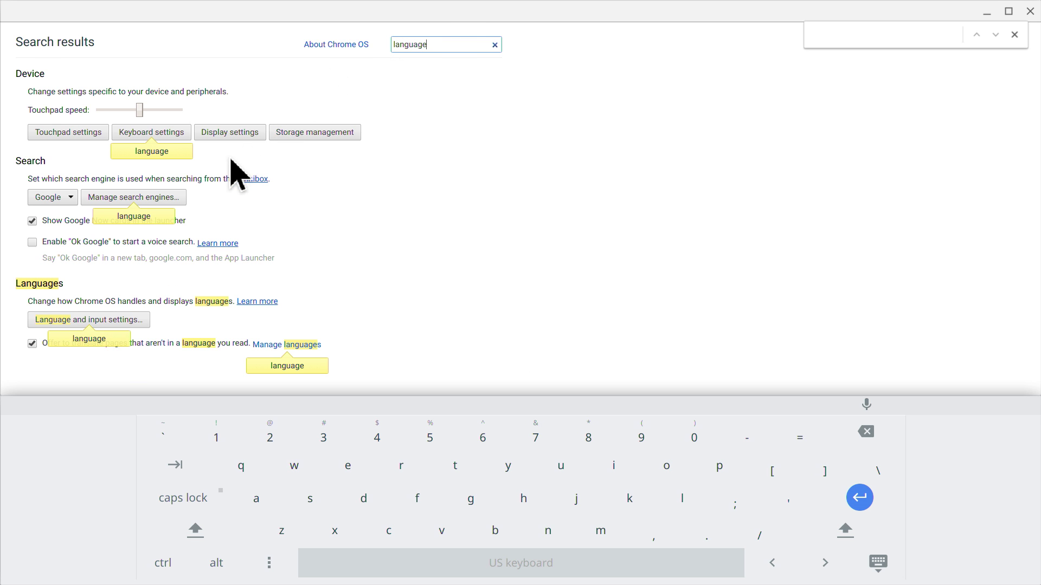
{"action": "left_click", "coordinate": [76, 321]}
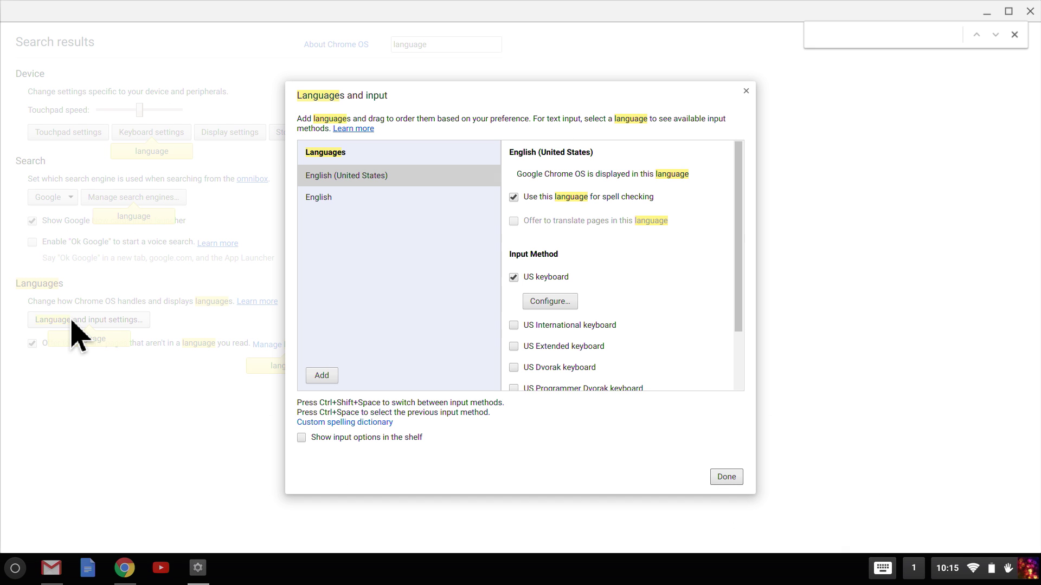
Step: Open the US keyboard's configuration and set auto-correction for the on-screen keyboard to Aggressive
{"action": "left_click", "coordinate": [550, 302]}
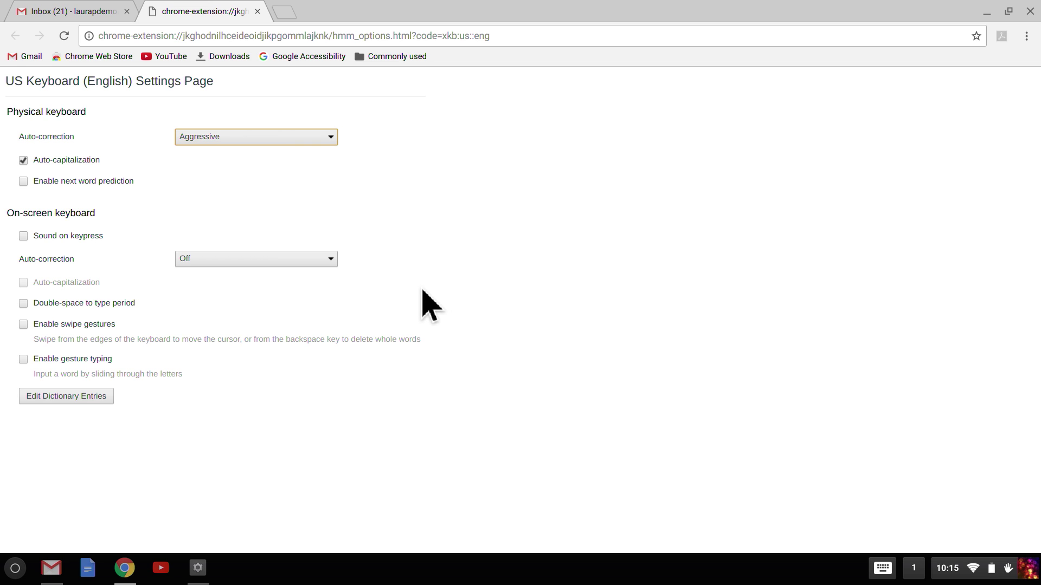
{"action": "left_click", "coordinate": [241, 261]}
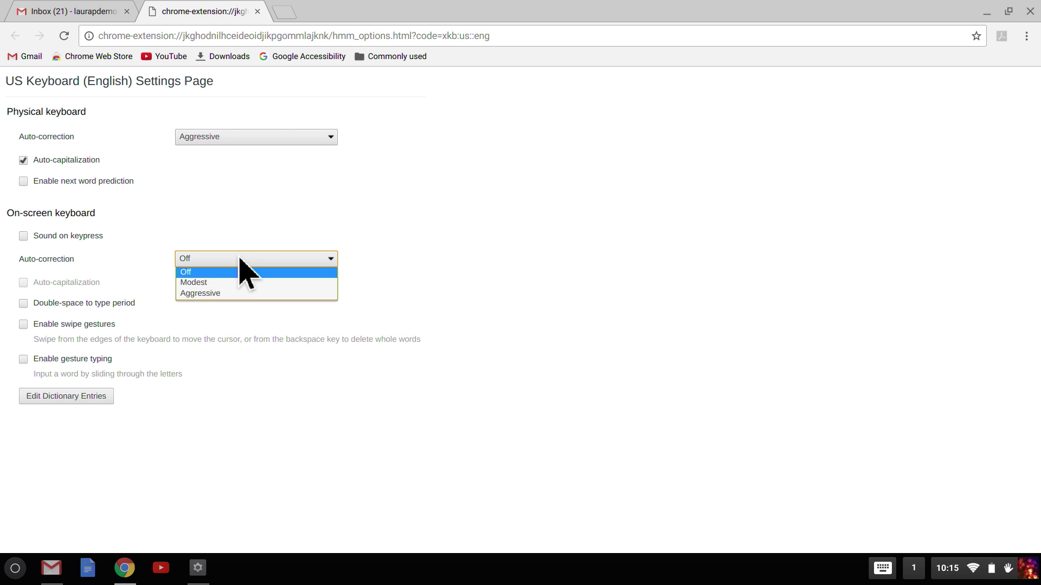
{"action": "left_click", "coordinate": [214, 293]}
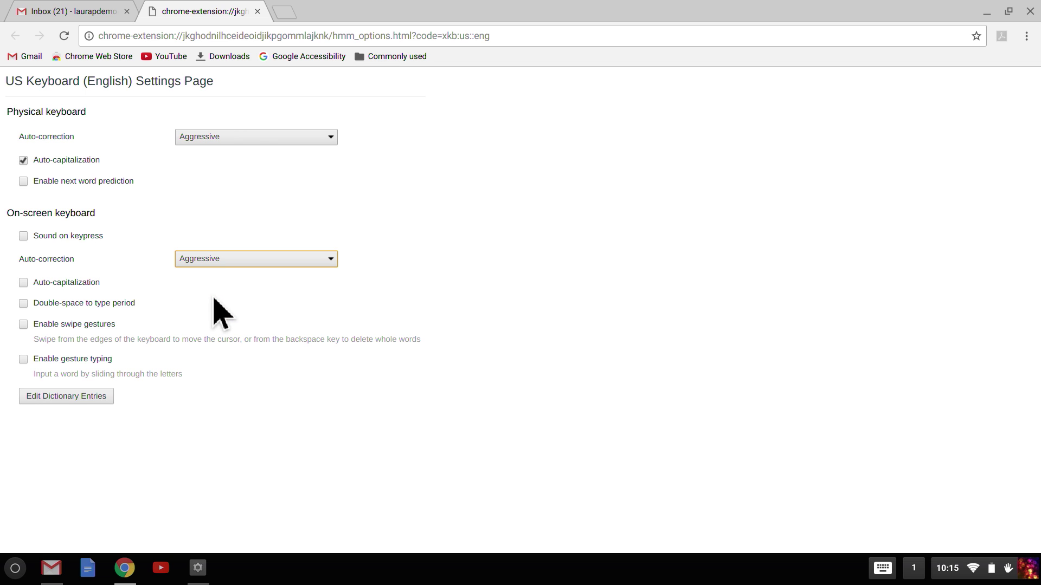